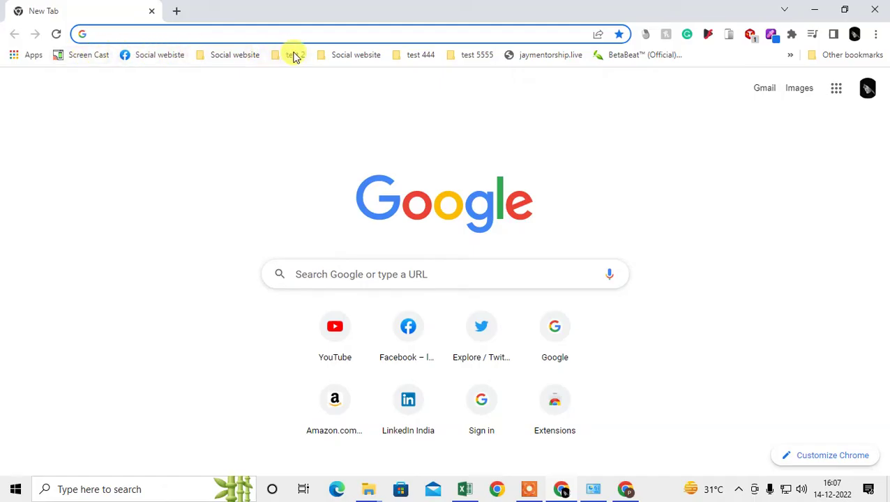
Open Chrome's Bookmark manager from the main menu and view the 'Social website' folder
left_click(875, 34)
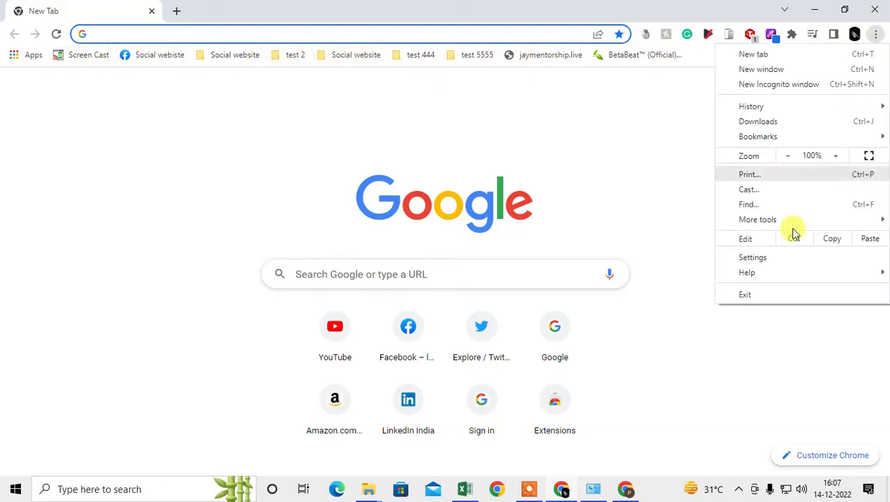
mouse_move(781, 221)
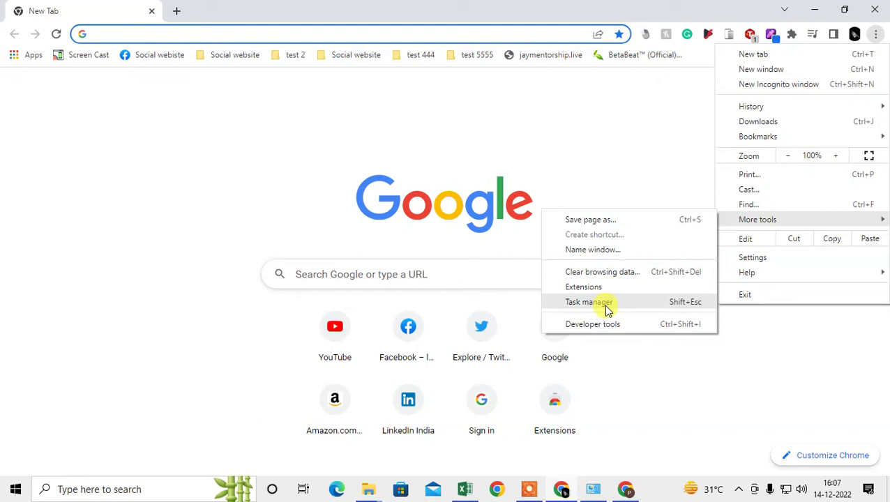
mouse_move(786, 139)
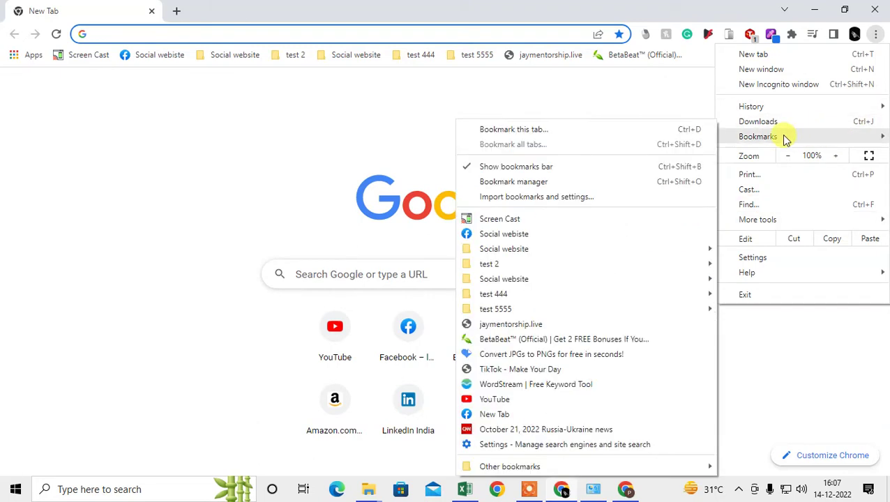
left_click(522, 182)
left_click(97, 157)
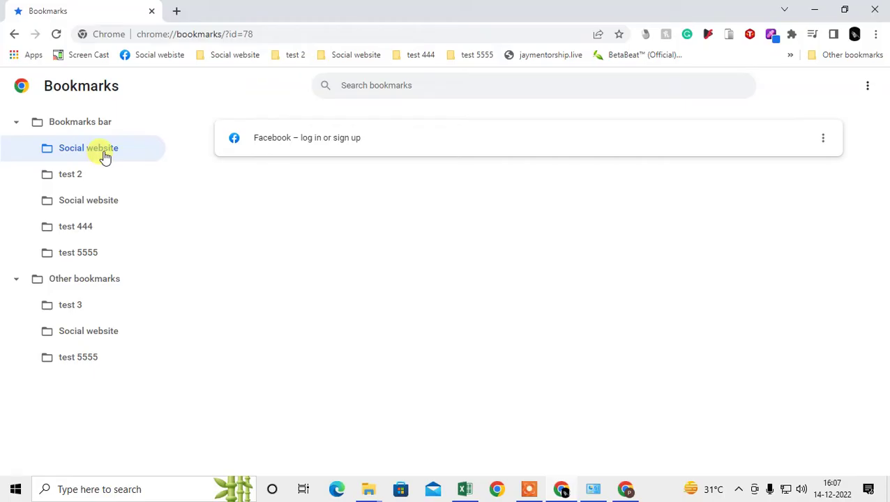
Delete the Social website and test 2 folders from the Bookmarks bar
key("Delete")
left_click(101, 152)
right_click(102, 151)
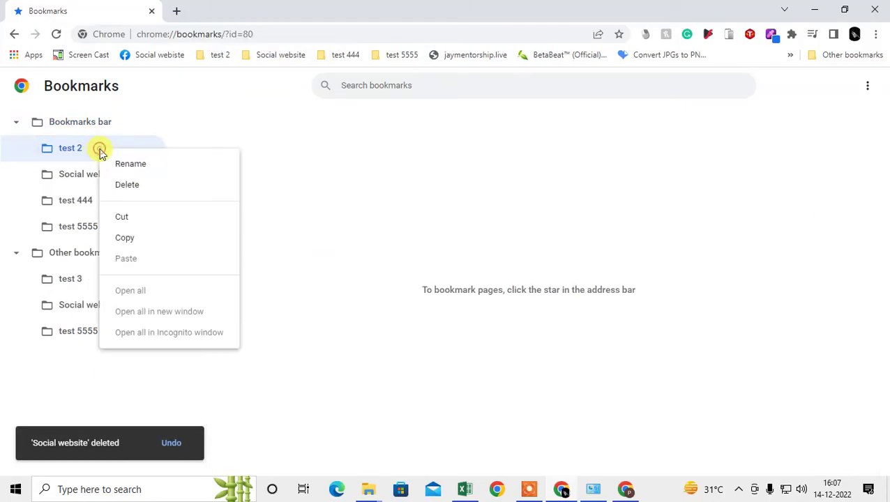
left_click(136, 197)
right_click(77, 152)
left_click(59, 153)
key("Delete")
Delete the test 444, test 5555 and test 3 folders
left_click(73, 157)
key("Delete")
left_click(73, 155)
key("Delete")
left_click(81, 180)
key("Delete")
Delete the Social website and test 5555 folders under Other bookmarks, then view Bookmarks bar
left_click(85, 180)
key("Delete")
left_click(85, 180)
key("Delete")
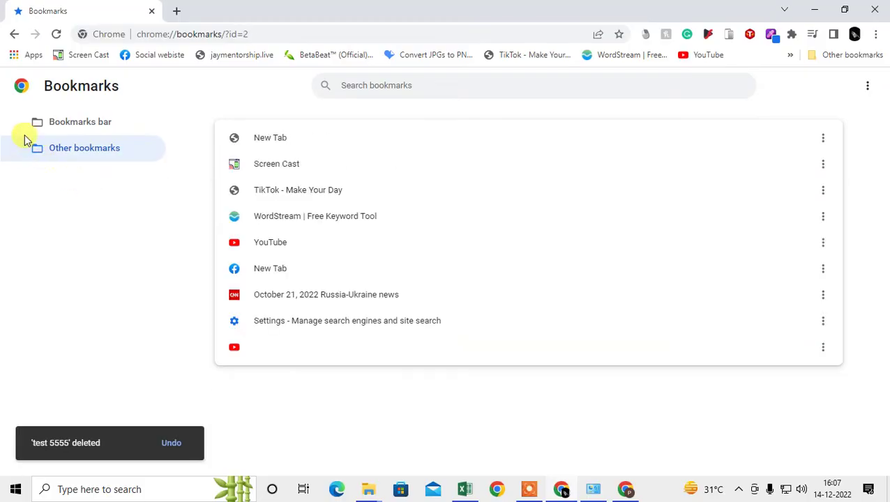
left_click(40, 123)
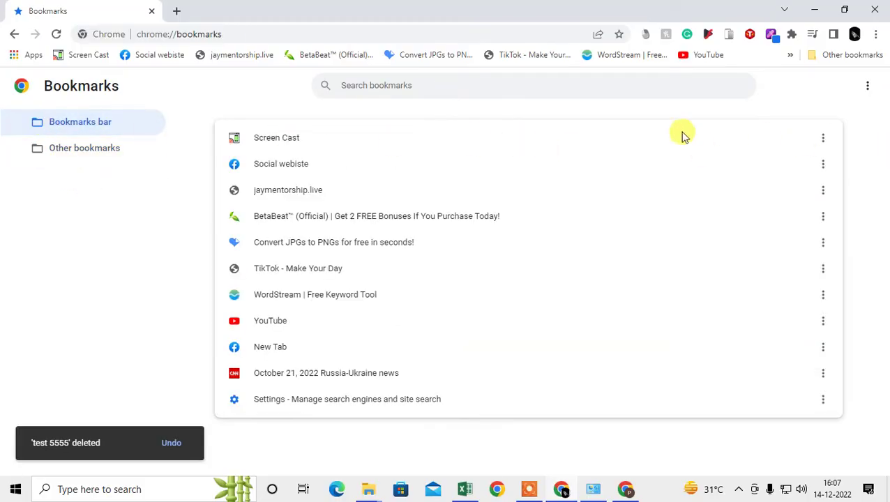
Delete all 11 bookmarks in the Bookmarks bar
right_click(77, 120)
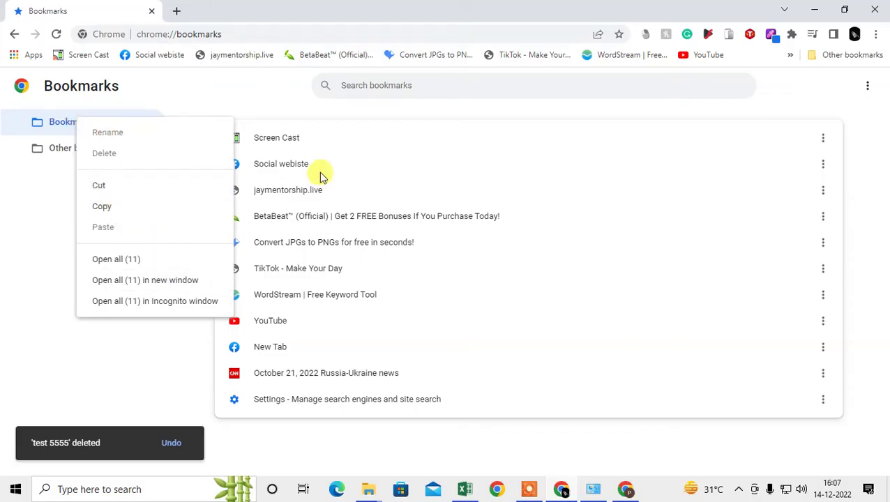
left_click(233, 89)
left_click(404, 128)
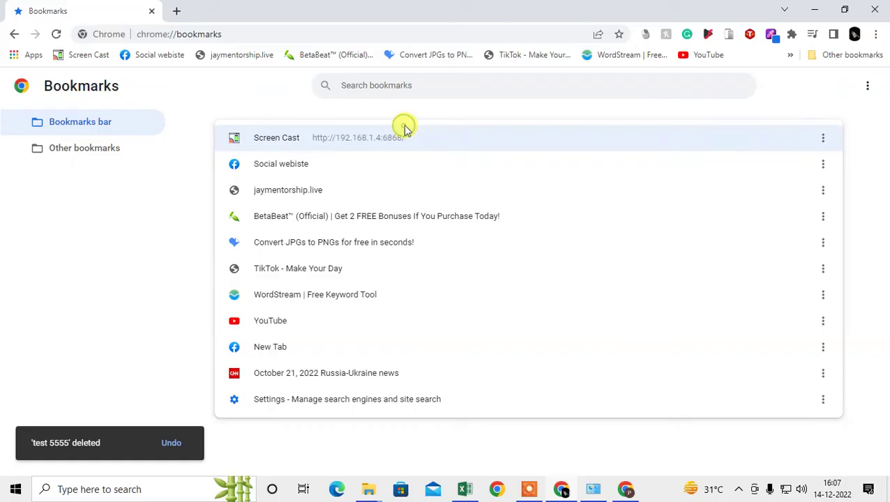
key("ctrl+a")
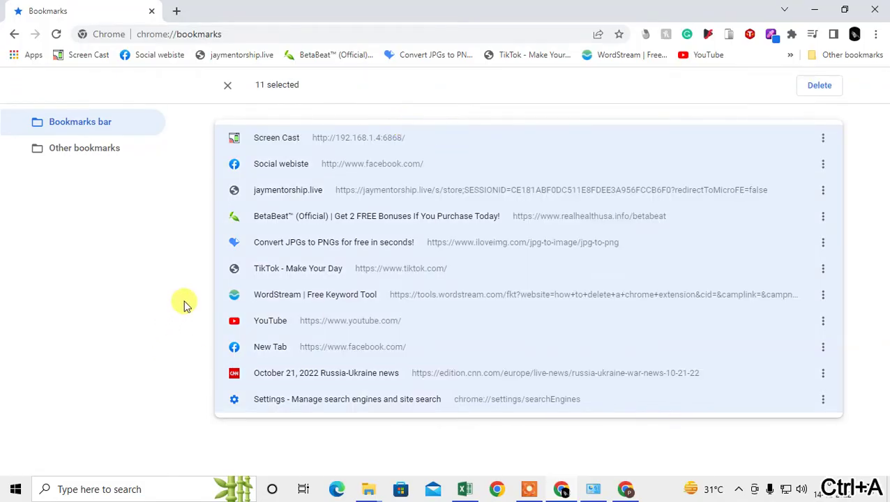
key("Delete")
Delete all 9 bookmarks in Other bookmarks and confirm both folders are empty
left_click(75, 143)
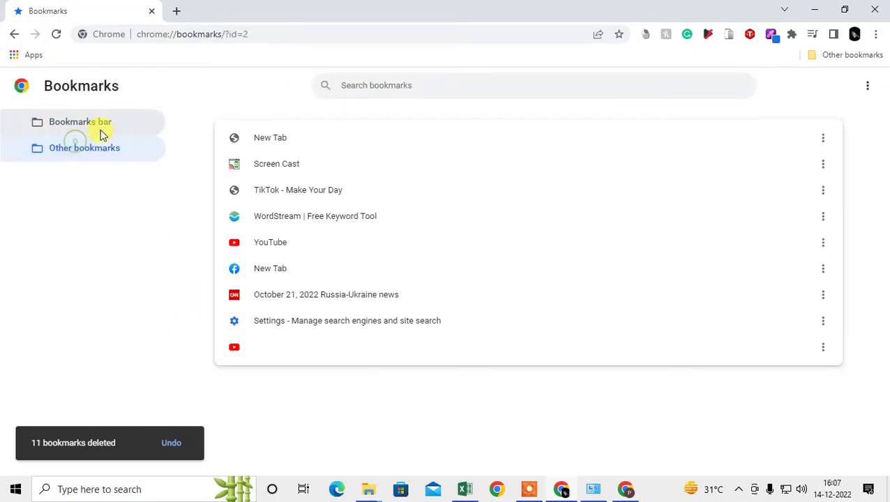
key("ctrl+a")
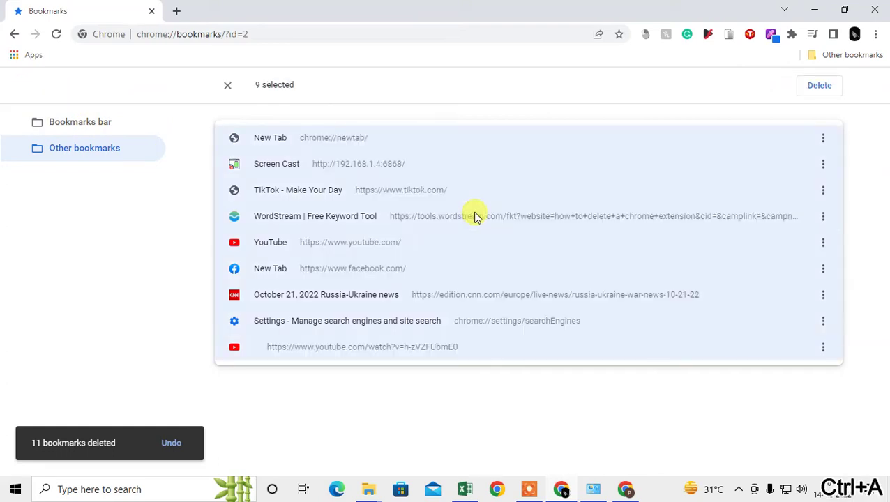
key("Delete")
left_click(93, 125)
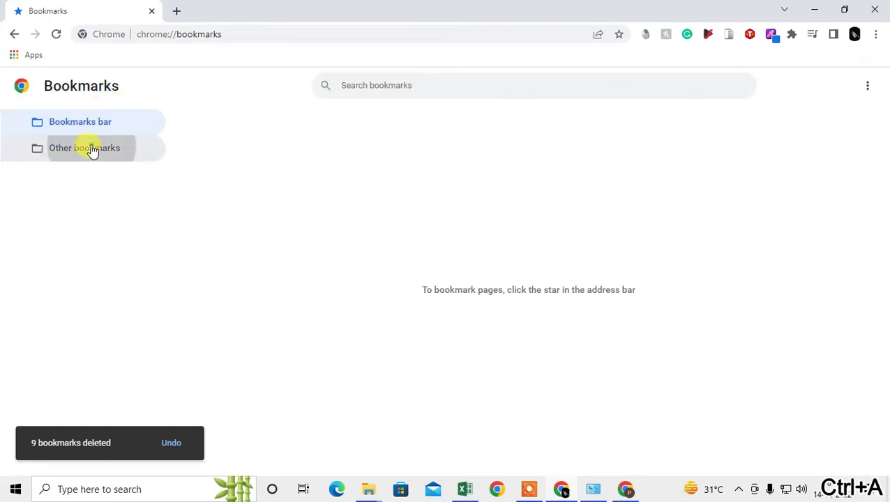
left_click(91, 143)
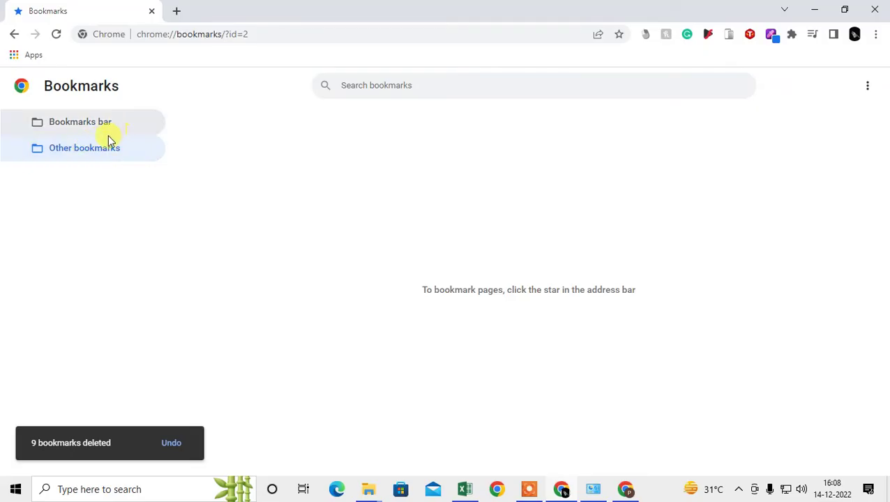
Close the Chrome window after dismissing the organizing options
left_click(869, 86)
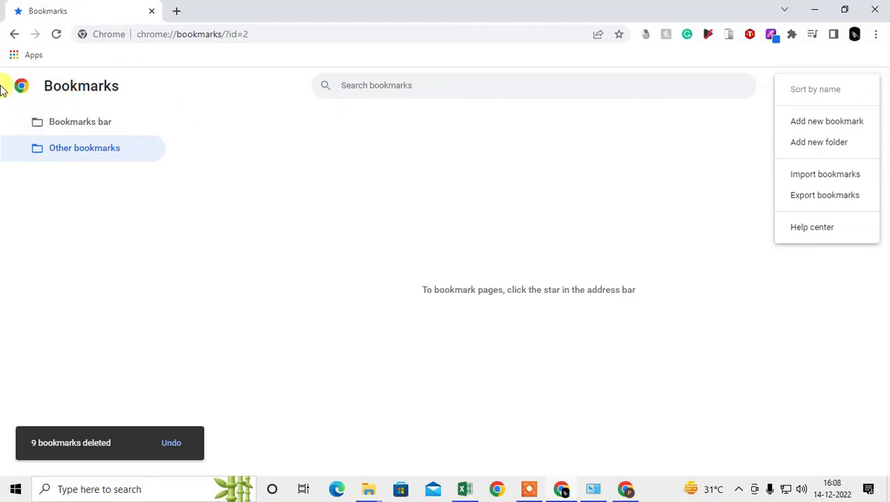
left_click(224, 241)
left_click(874, 9)
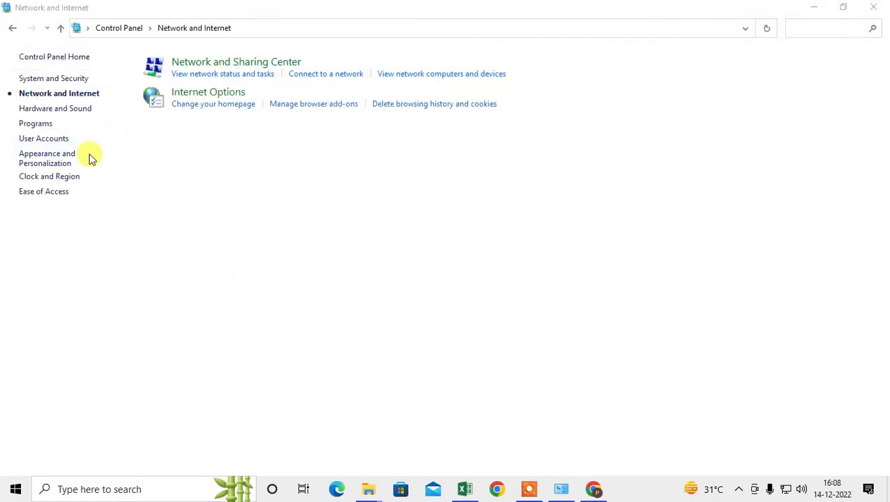
Close Control Panel and open the Run dialog through Windows search
left_click(879, 6)
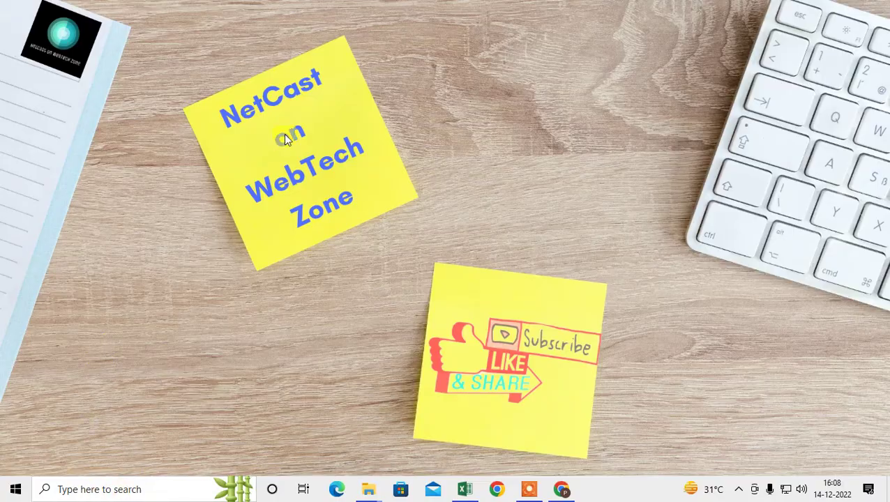
left_click(111, 489)
type("run")
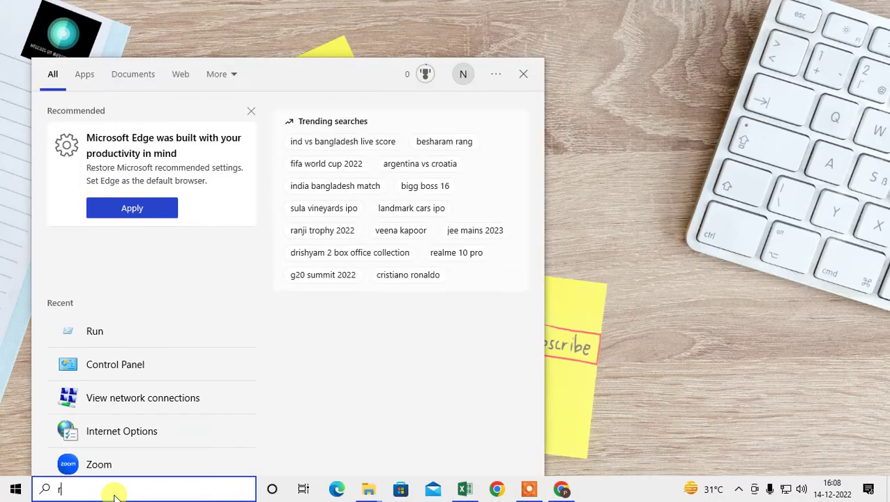
left_click(87, 120)
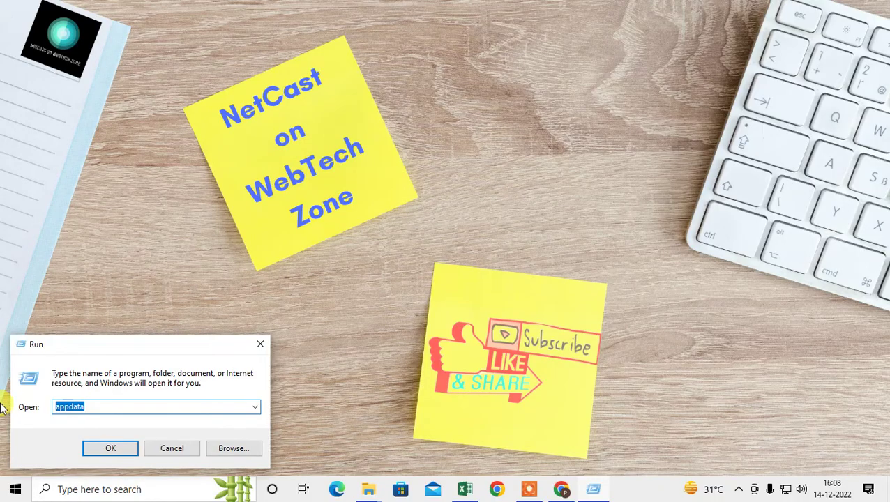
Run 'appdata' to open the AppData folder in File Explorer
type("appdaa")
key("BackSpace")
type("ta")
left_click(109, 447)
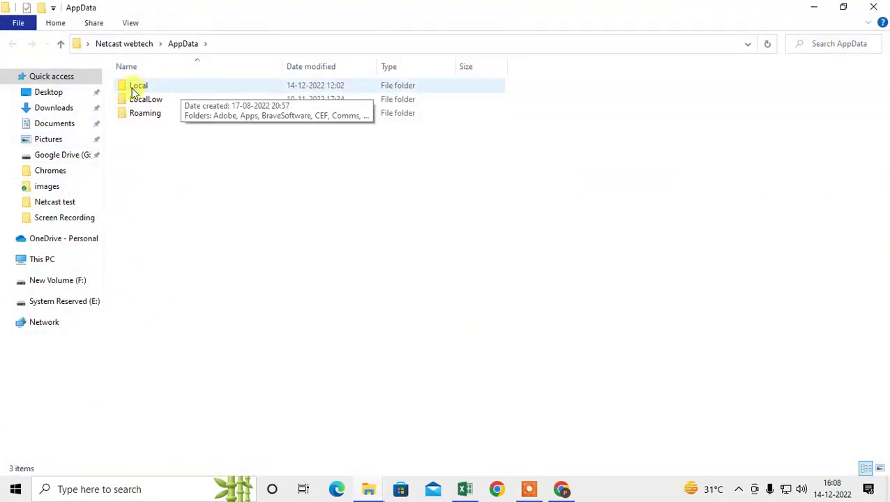
Go into Local > Google > Chrome > User Data and browse its profile folders
double_click(155, 89)
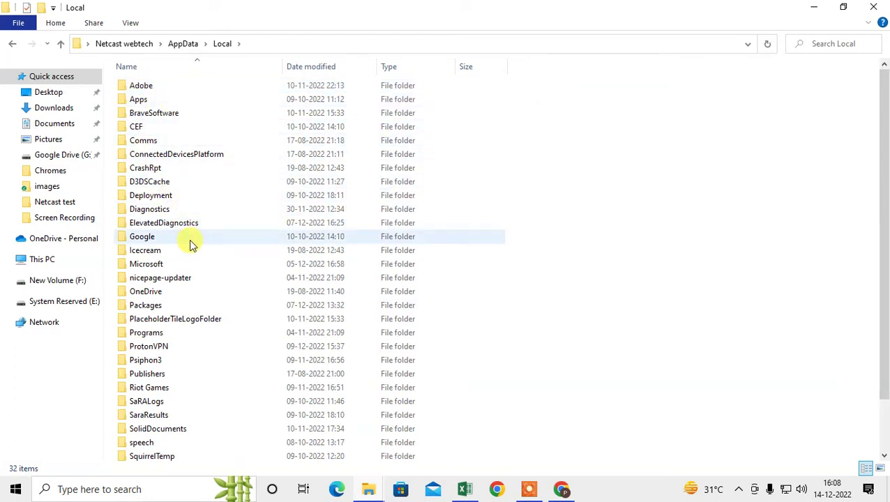
double_click(157, 238)
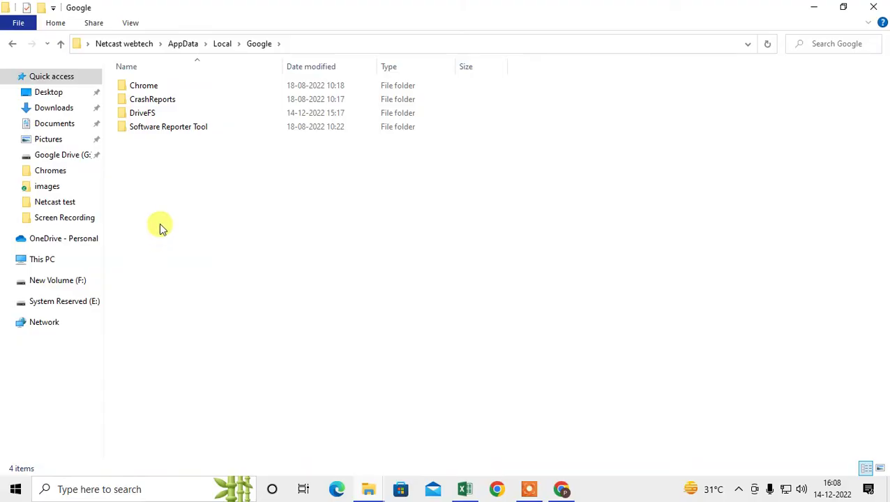
double_click(146, 88)
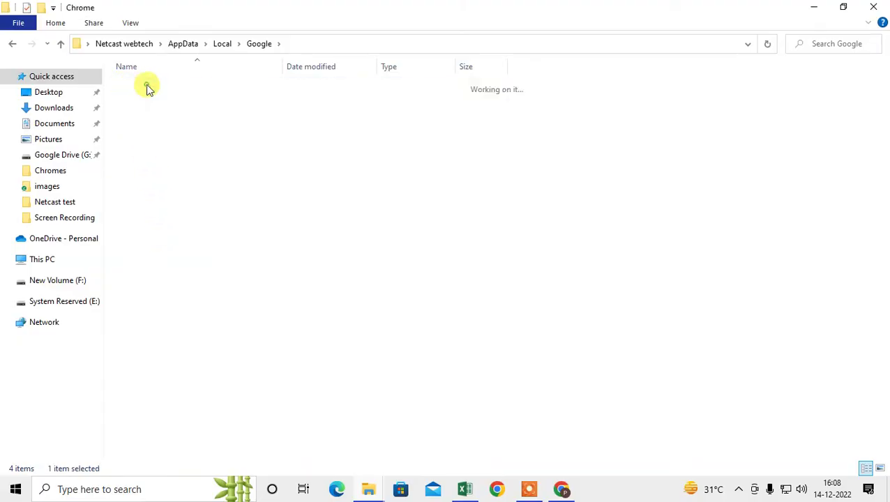
double_click(155, 92)
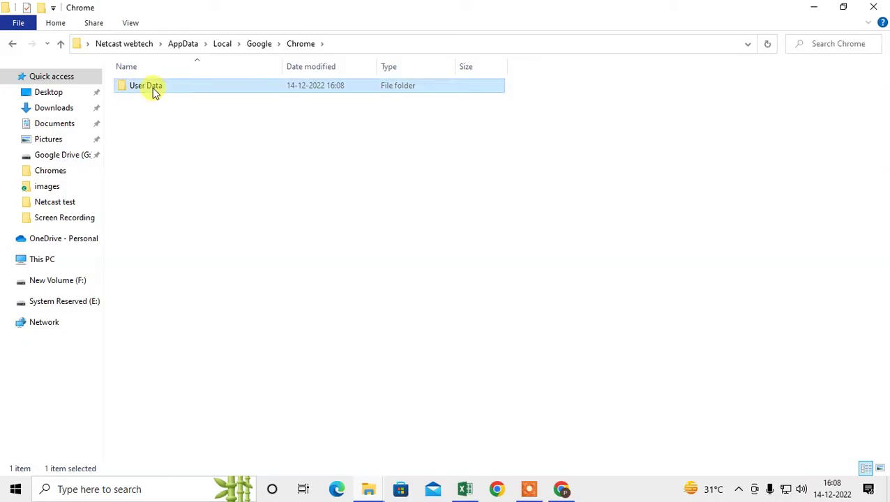
scroll(207, 234, "down", 5)
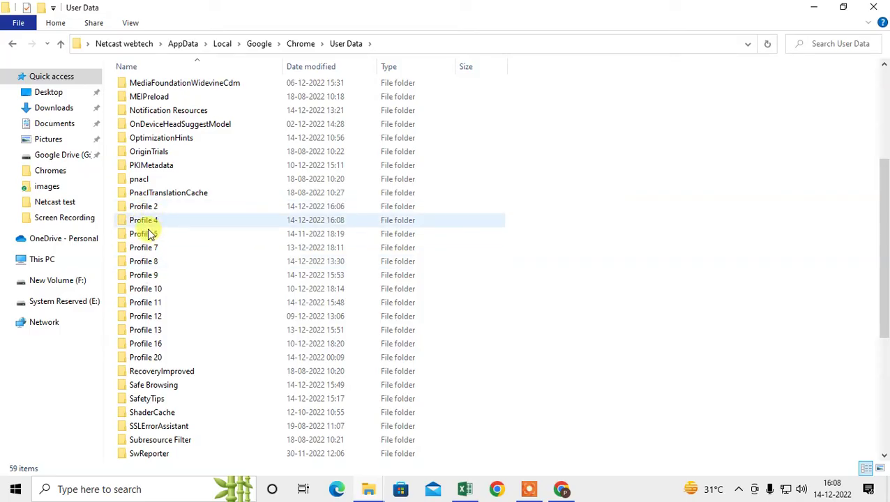
scroll(220, 256, "up", 3)
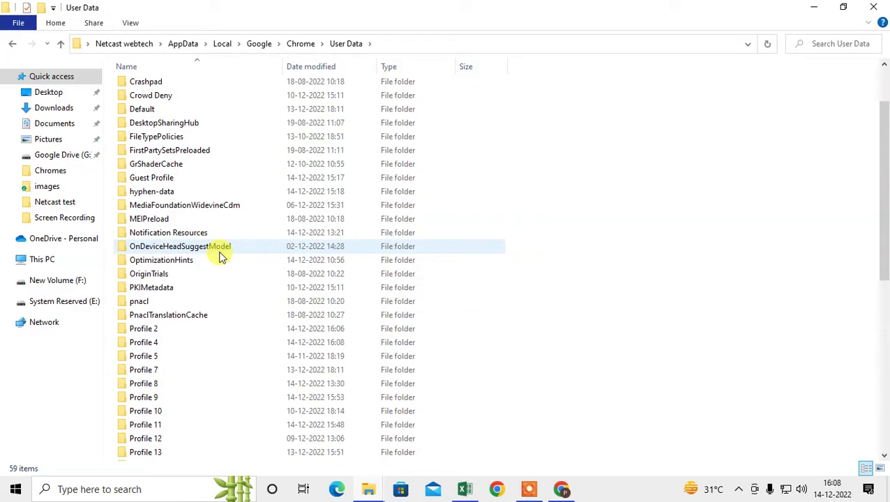
scroll(220, 256, "up", 2)
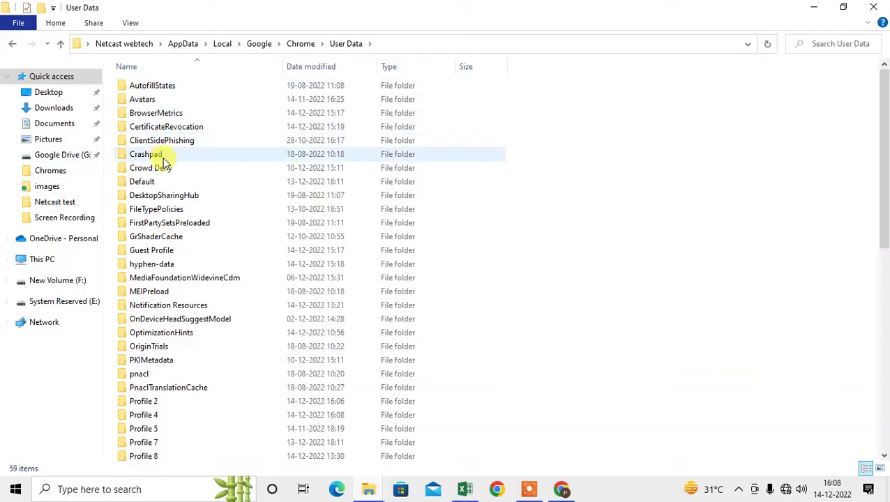
double_click(143, 181)
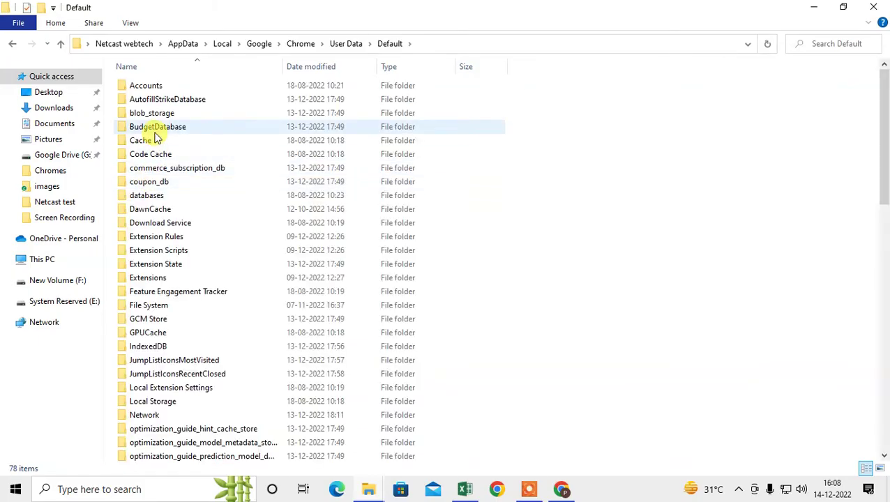
key("alt+Left")
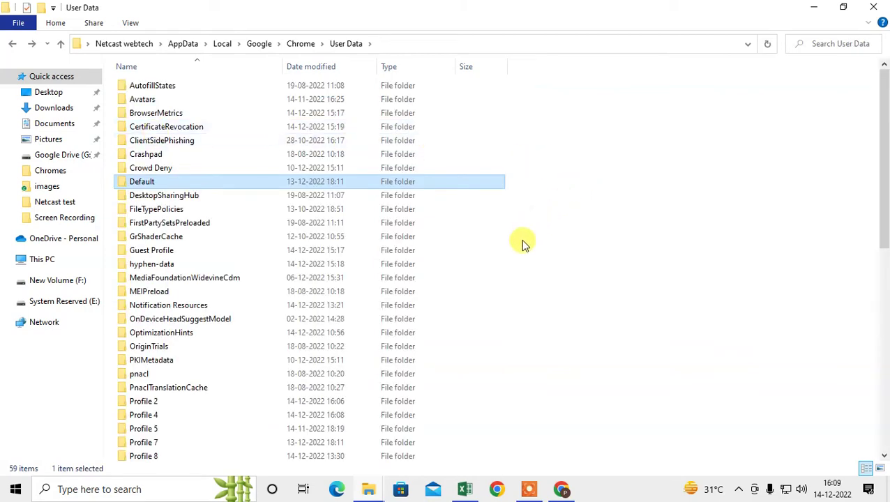
scroll(886, 91, "down", 4)
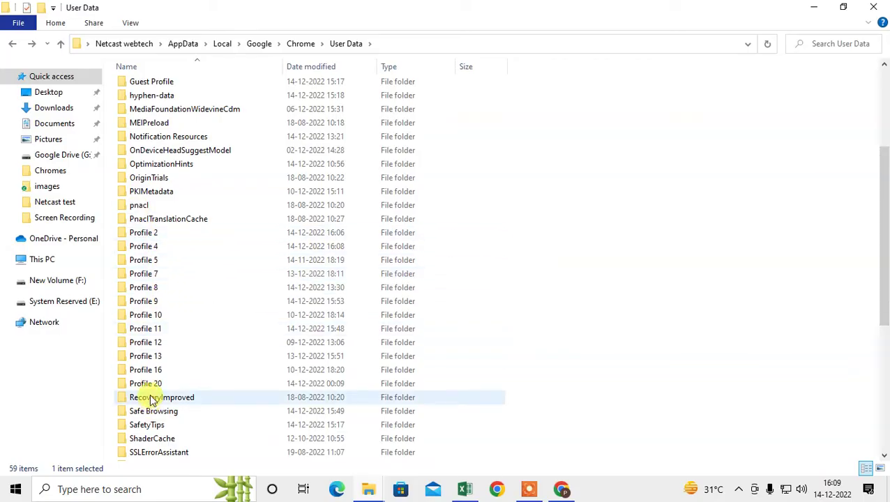
double_click(144, 246)
scroll(183, 236, "down", 12)
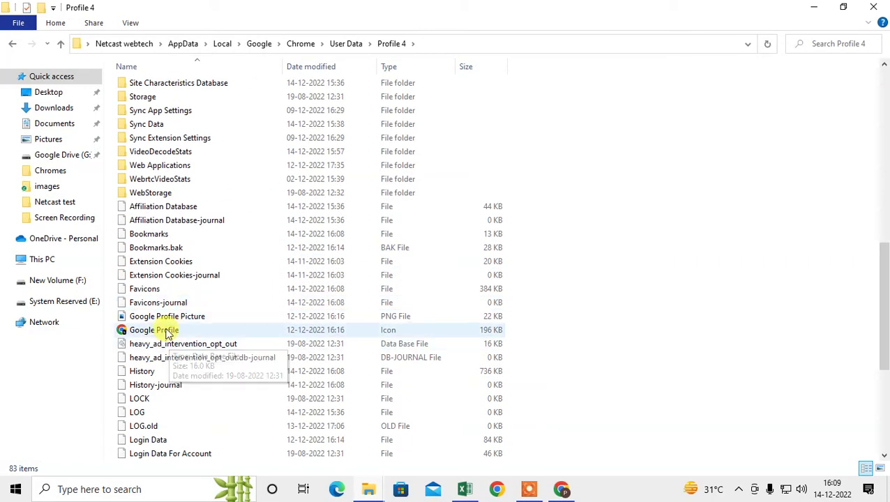
mouse_move(167, 332)
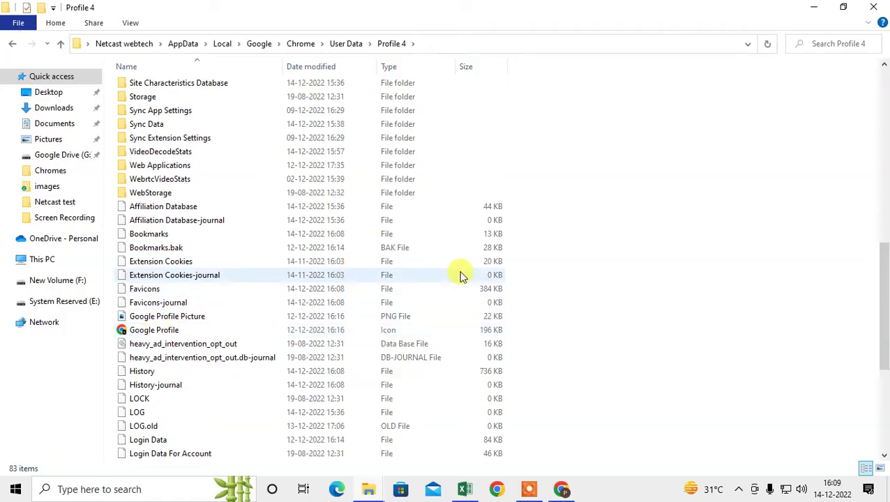
scroll(529, 276, "up", 2)
mouse_move(256, 301)
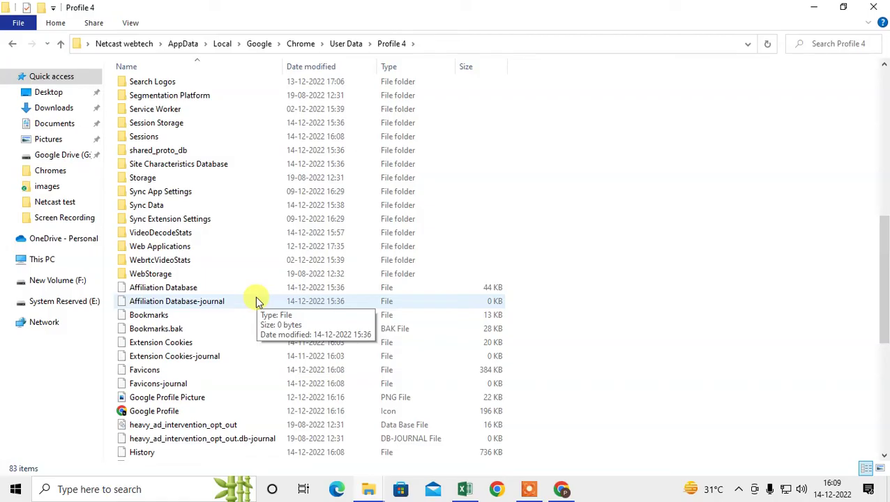
key("BackSpace")
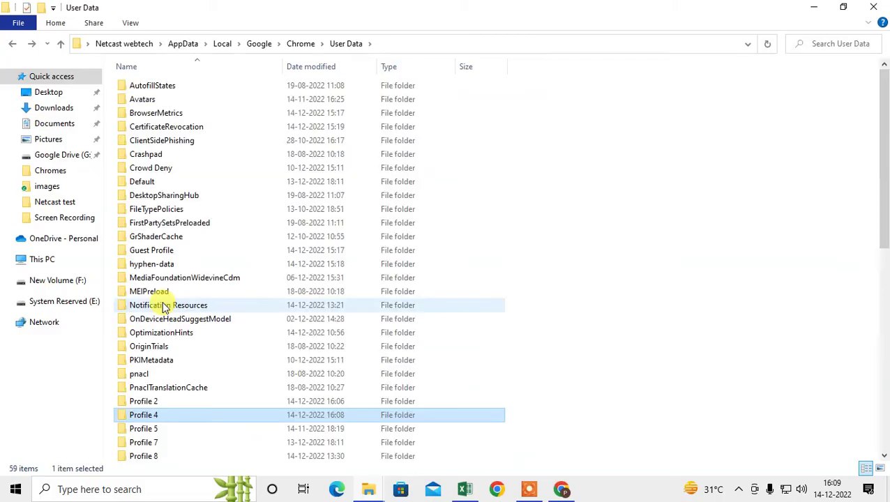
double_click(147, 182)
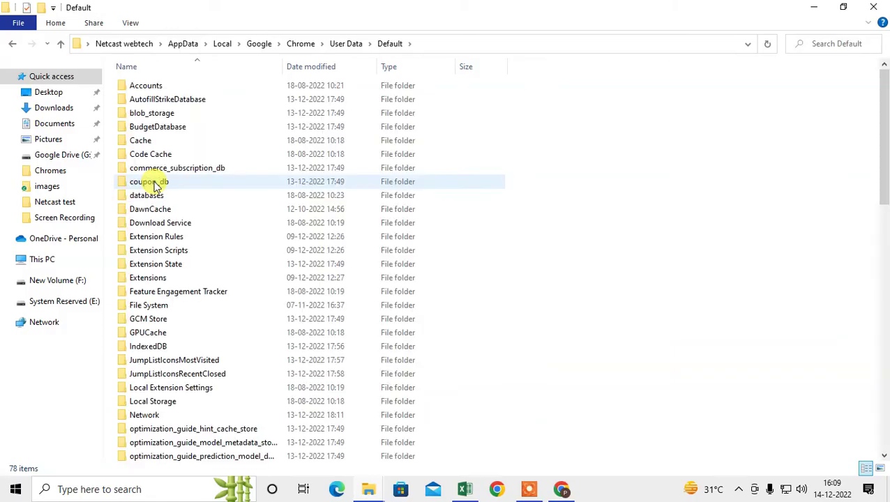
key("BackSpace")
scroll(197, 361, "down", 2)
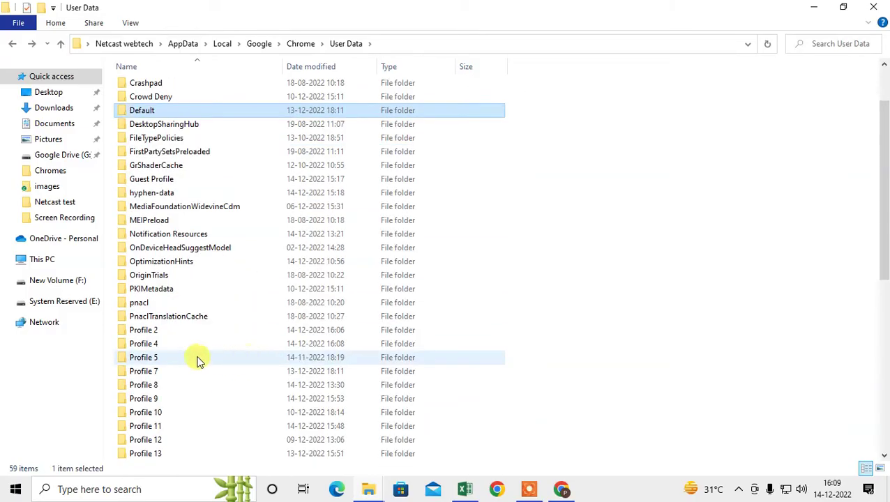
double_click(171, 359)
scroll(230, 335, "down", 6)
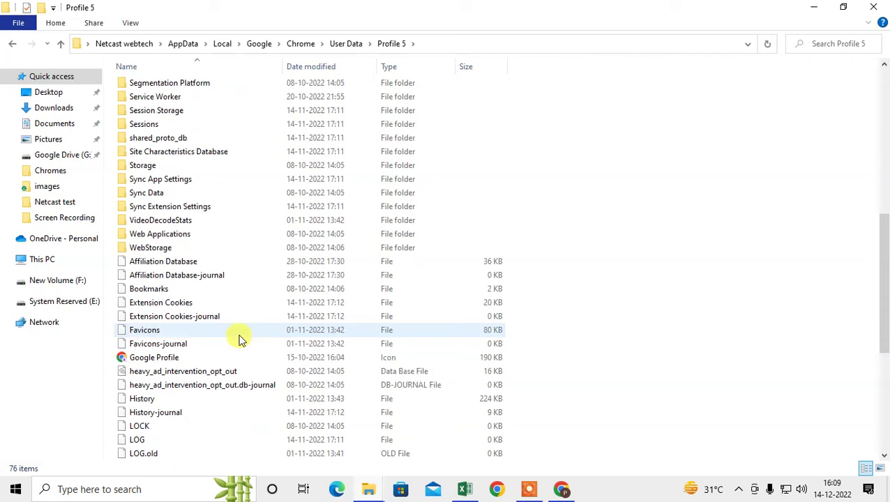
key("BackSpace")
left_click(170, 416)
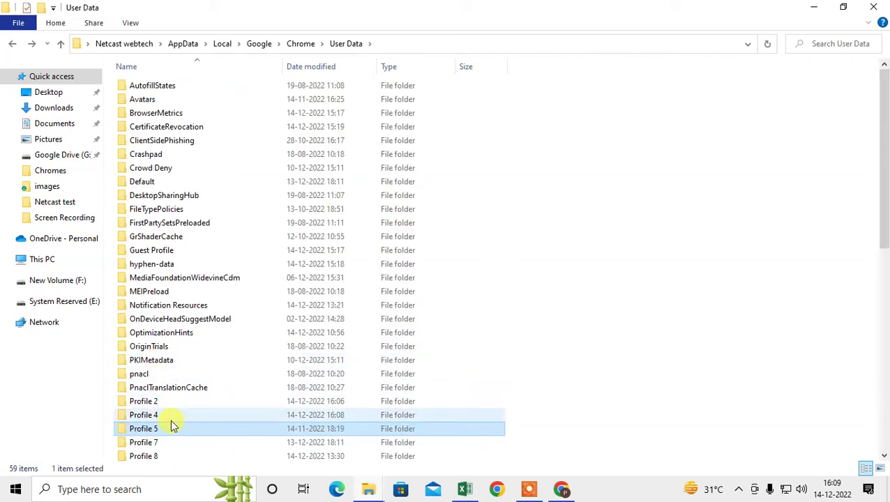
double_click(171, 418)
scroll(189, 300, "down", 13)
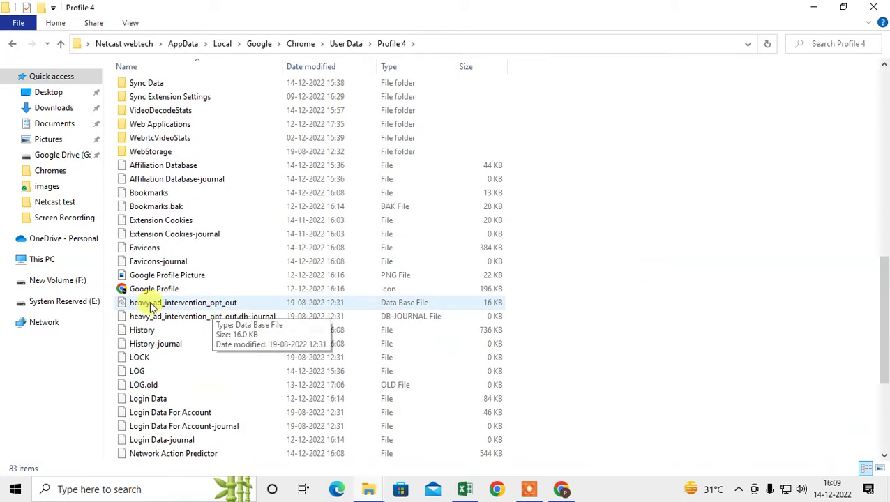
scroll(230, 278, "down", 1)
scroll(230, 279, "up", 1)
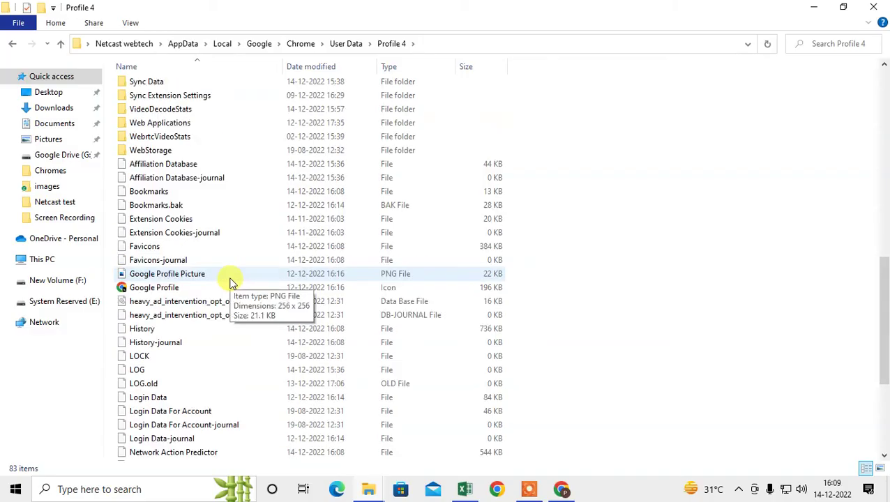
Compare the sizes of Bookmarks (13 KB) and Bookmarks.bak (28 KB), leaving Bookmarks.bak selected
left_click(150, 205)
left_click(160, 193)
left_click(164, 204)
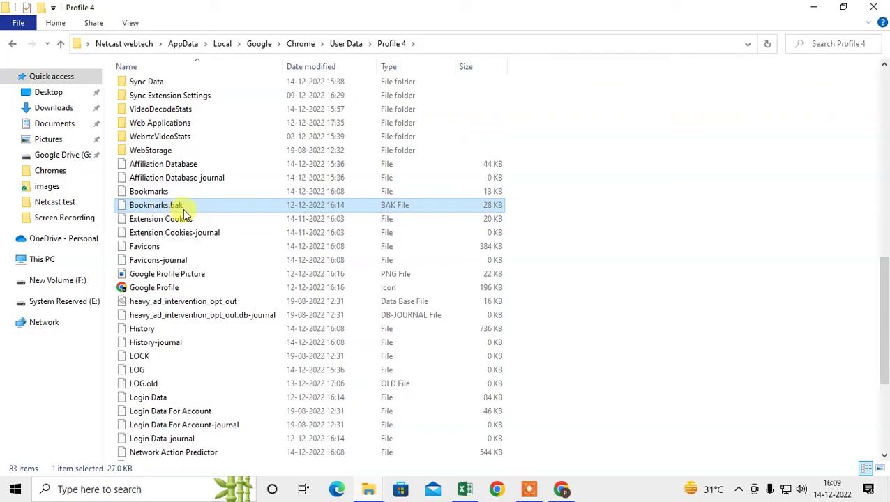
left_click(183, 211)
left_click(213, 207)
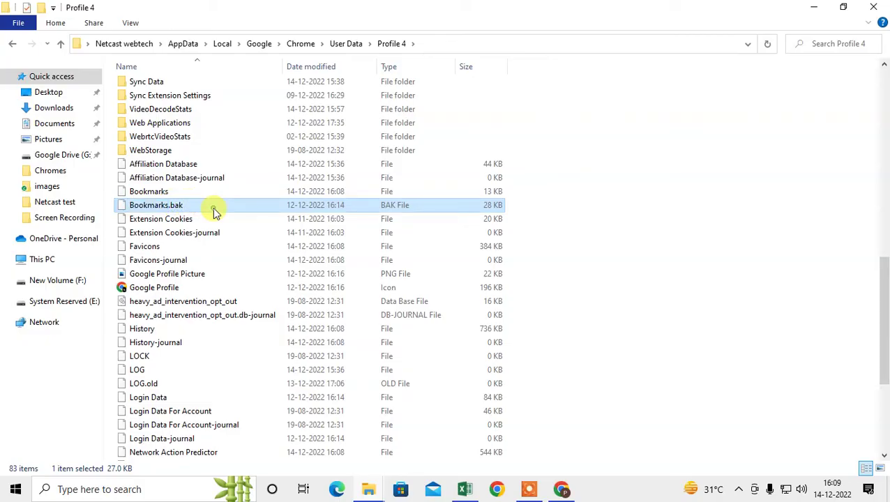
left_click(159, 192)
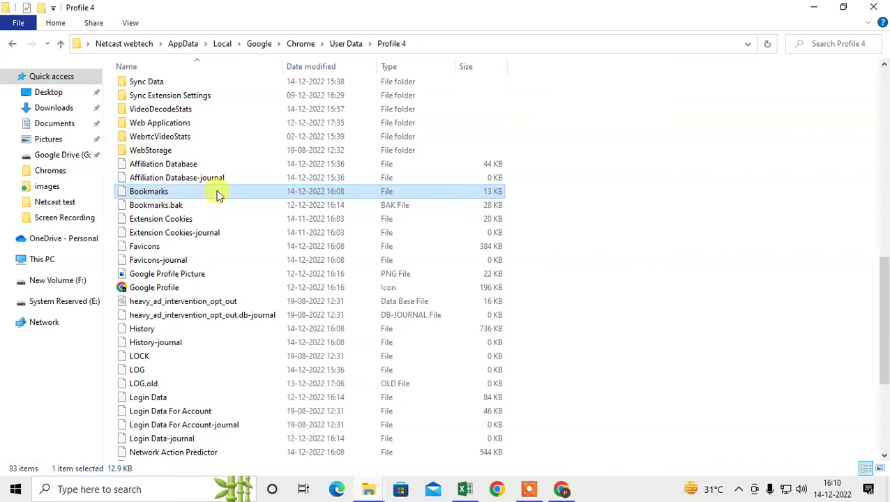
left_click(178, 205)
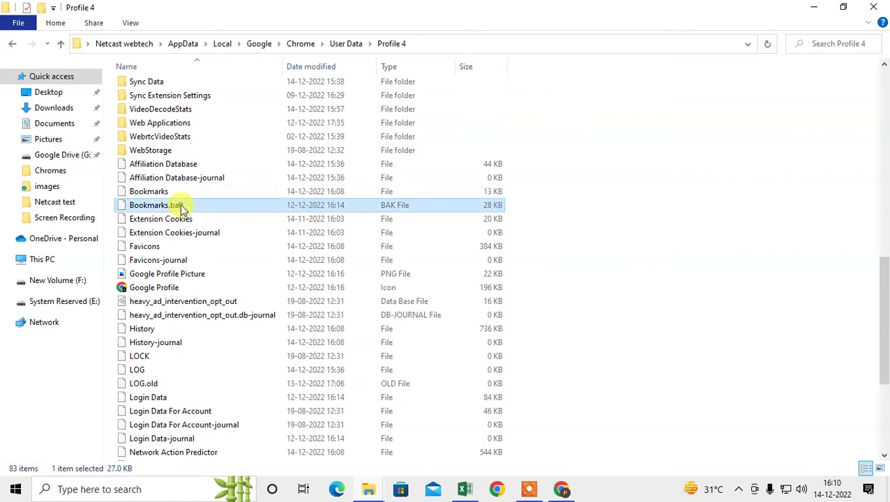
Rename Bookmarks.bak to Bookmarks.bag and accept the extension-change warning
right_click(195, 207)
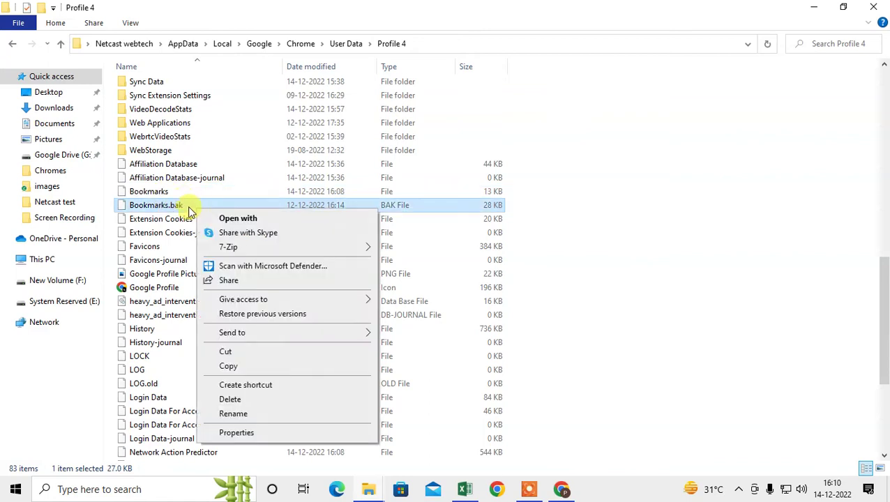
left_click(243, 417)
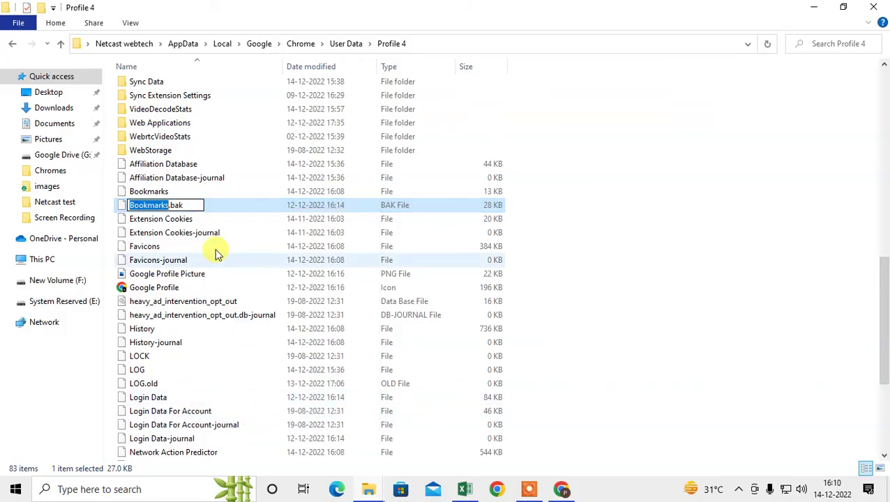
left_click(199, 205)
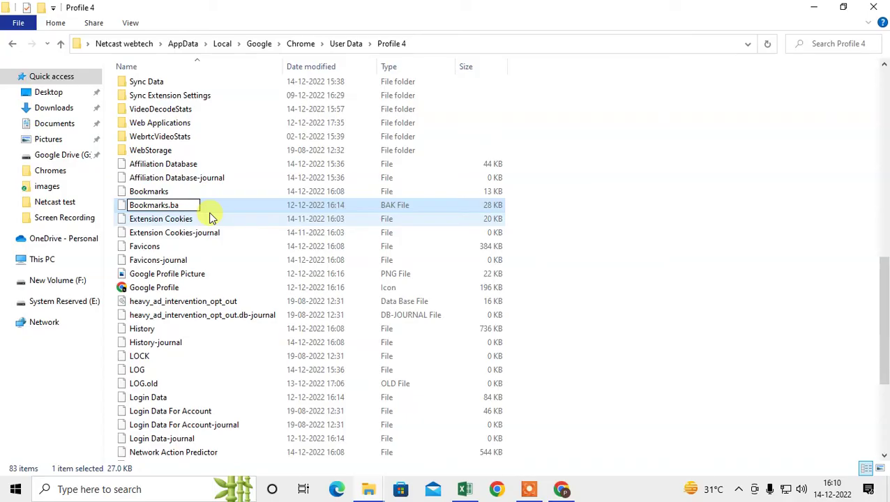
type("g")
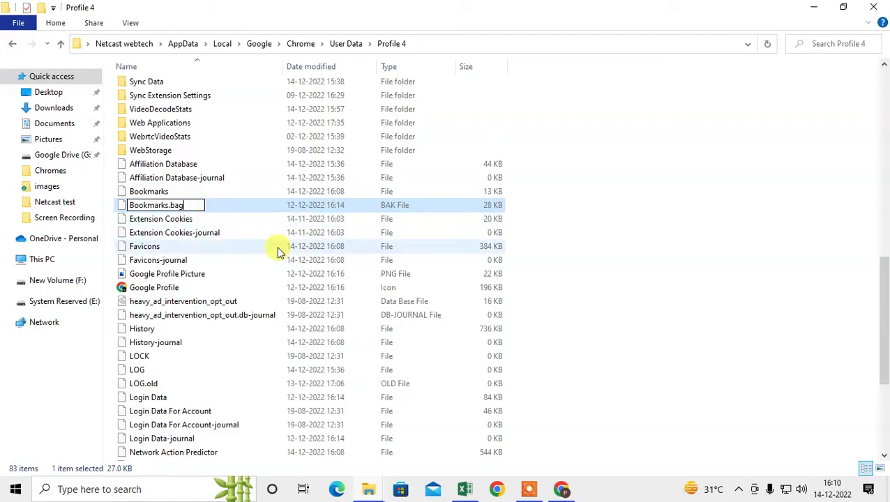
left_click(253, 233)
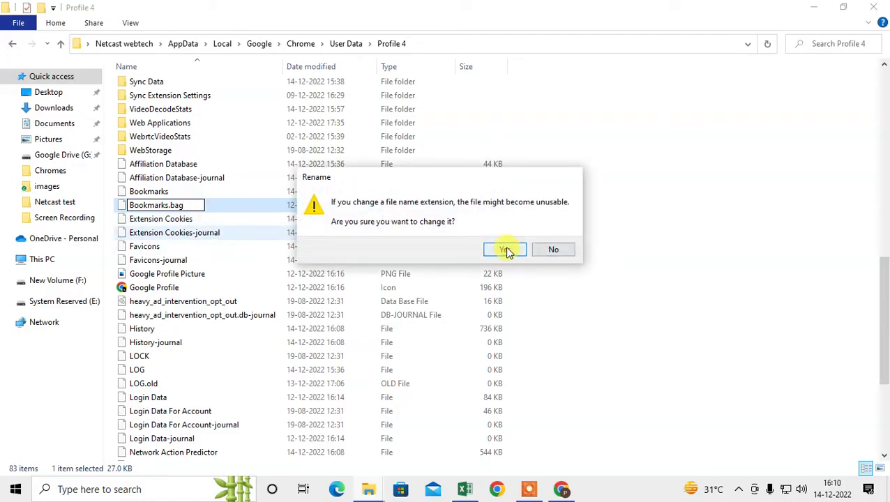
left_click(504, 250)
left_click(159, 208)
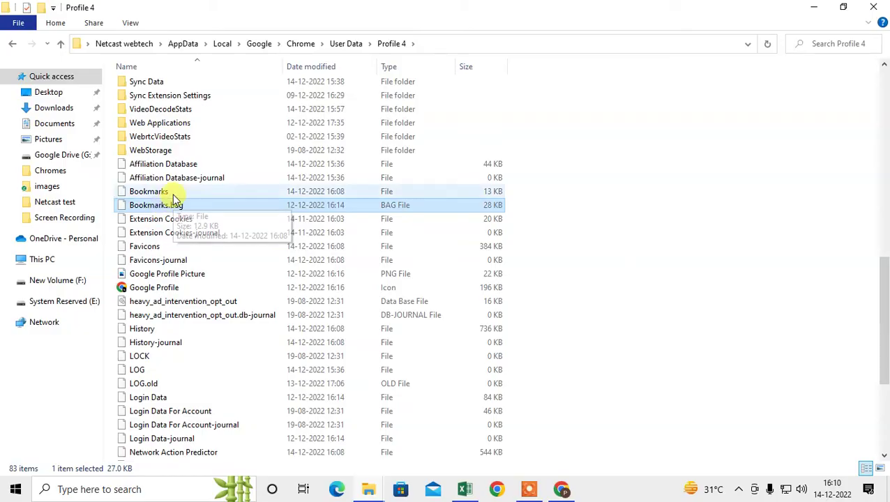
Give the 13 KB Bookmarks file a .bak extension, making it Bookmarks.bak
left_click(158, 195)
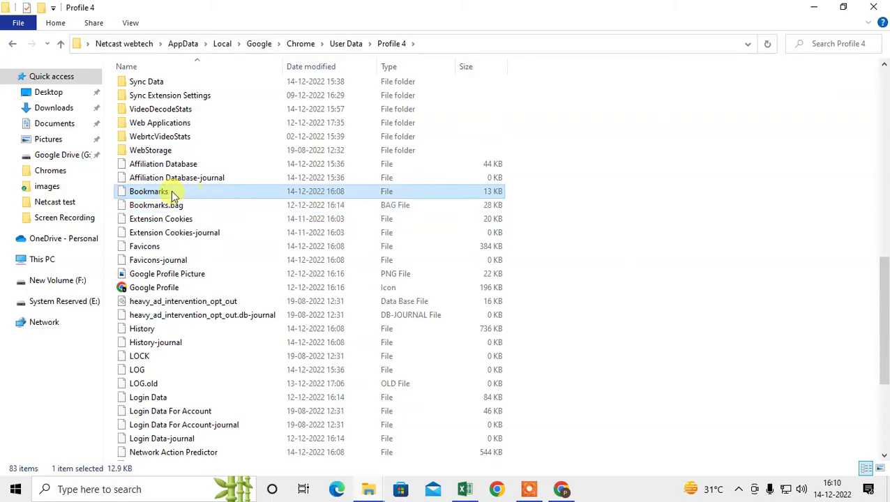
left_click(179, 191)
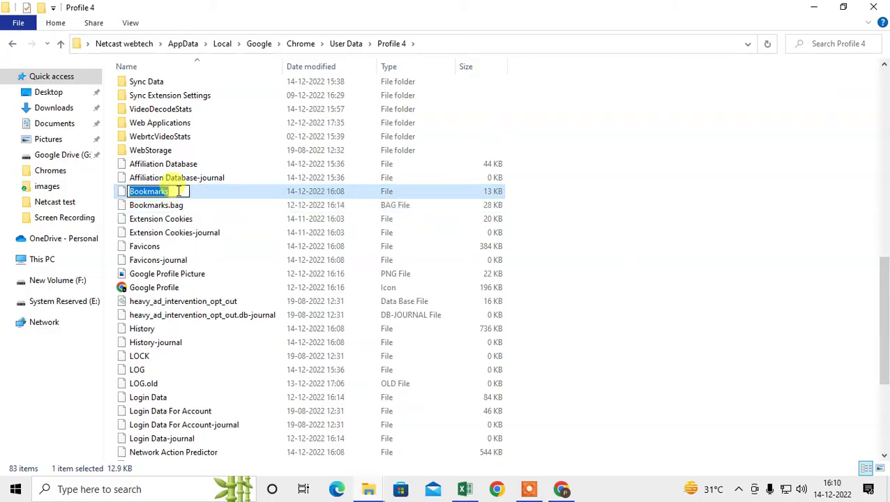
type(".bak")
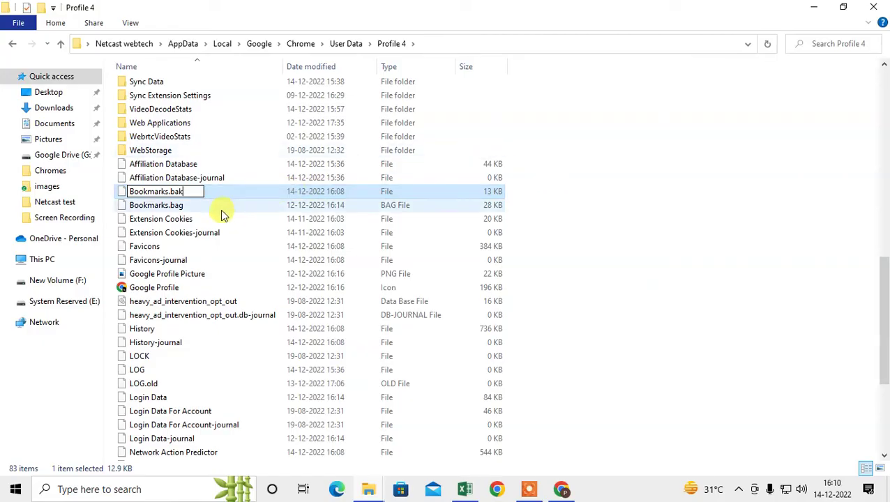
key("Return")
left_click(148, 195)
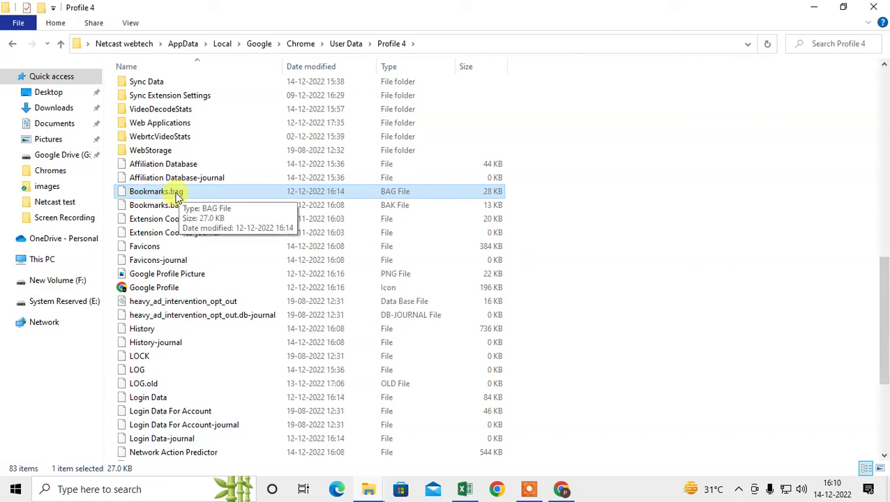
Remove the .bag extension so the 28 KB file is named Bookmarks, confirming the warning
left_click(178, 196)
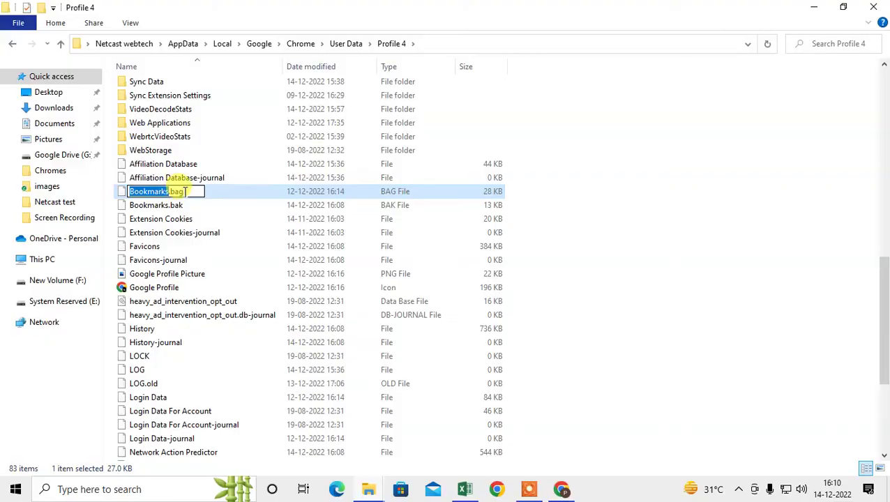
left_click(186, 192)
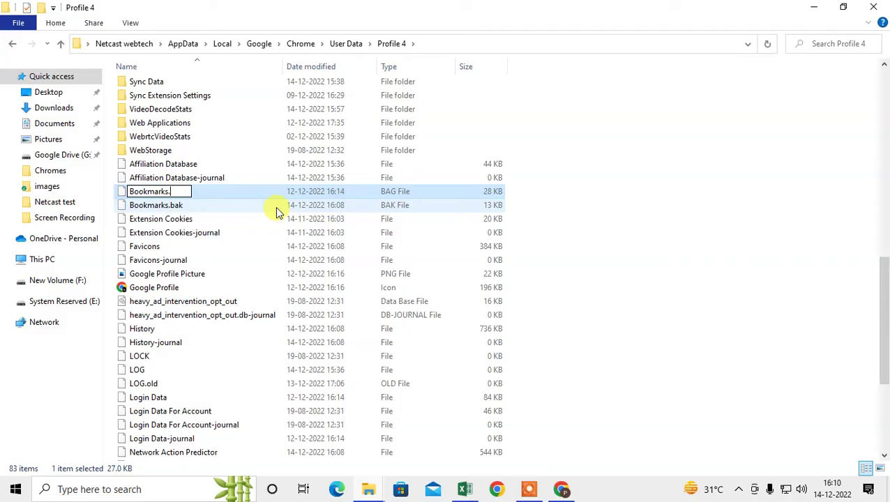
key("Return")
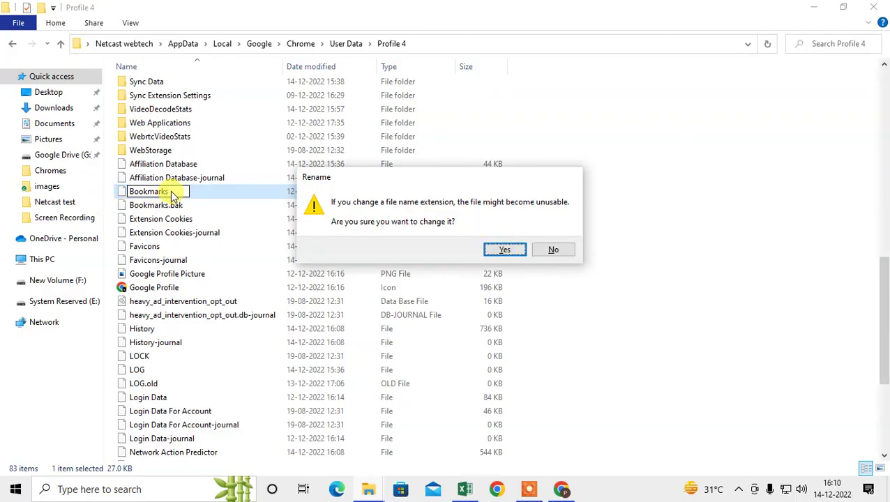
left_click(502, 249)
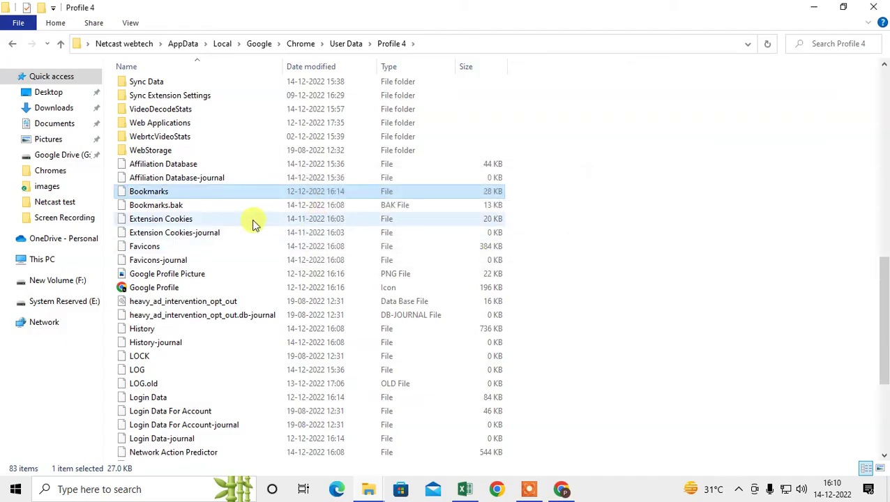
left_click(171, 206)
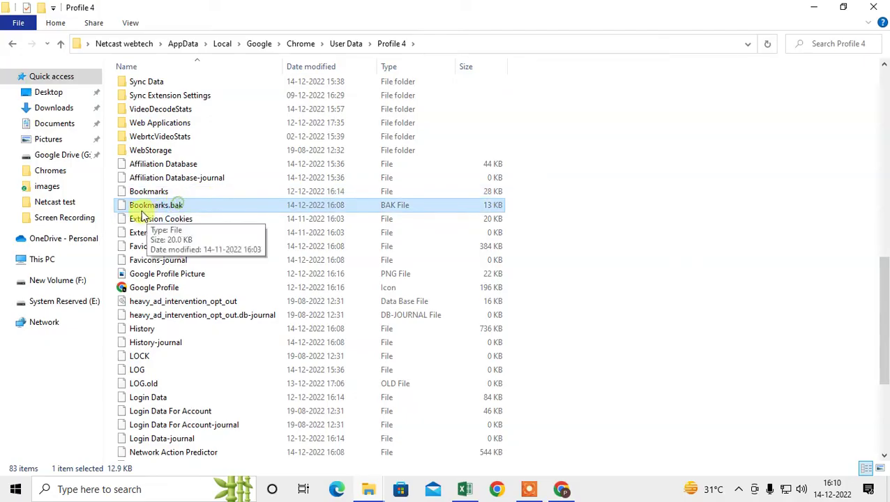
left_click(180, 194)
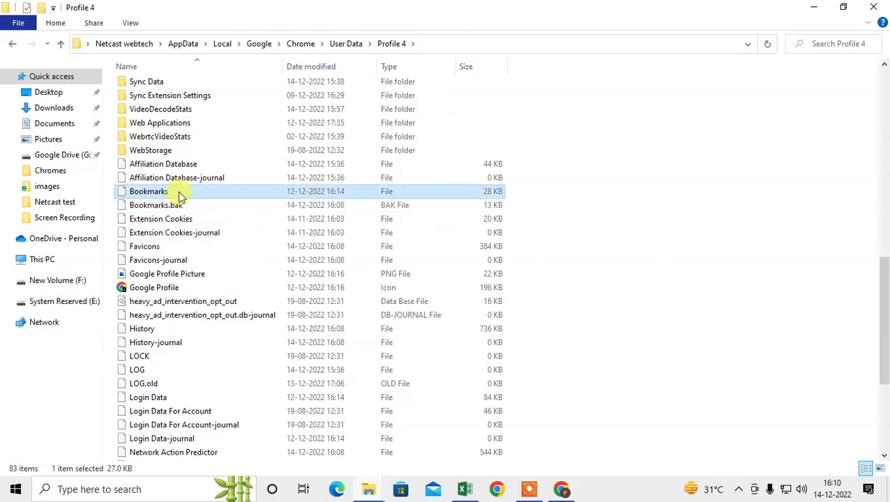
left_click(152, 206)
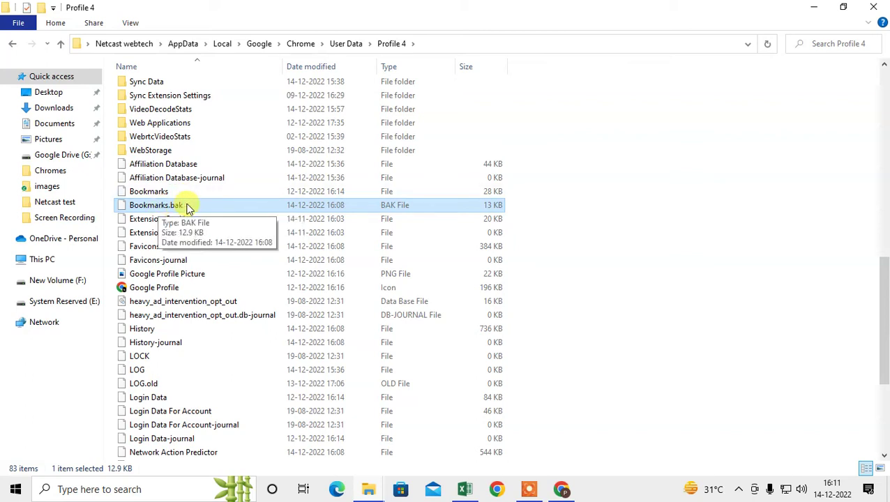
left_click(189, 193)
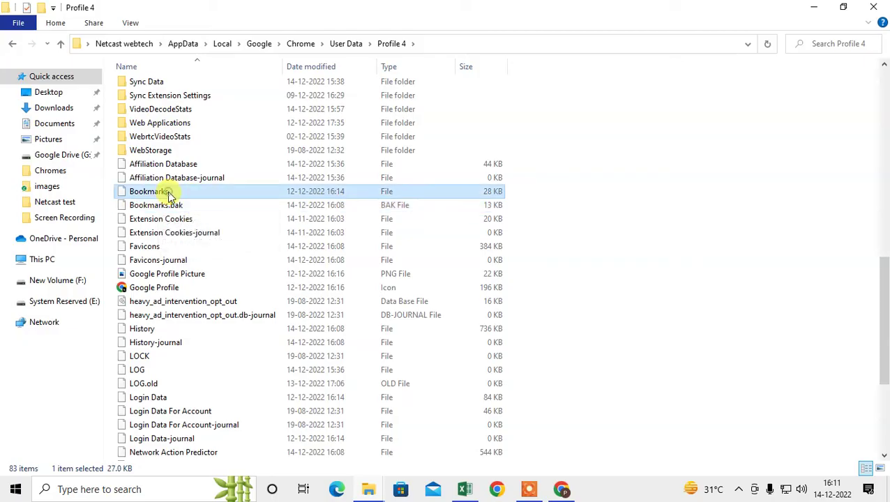